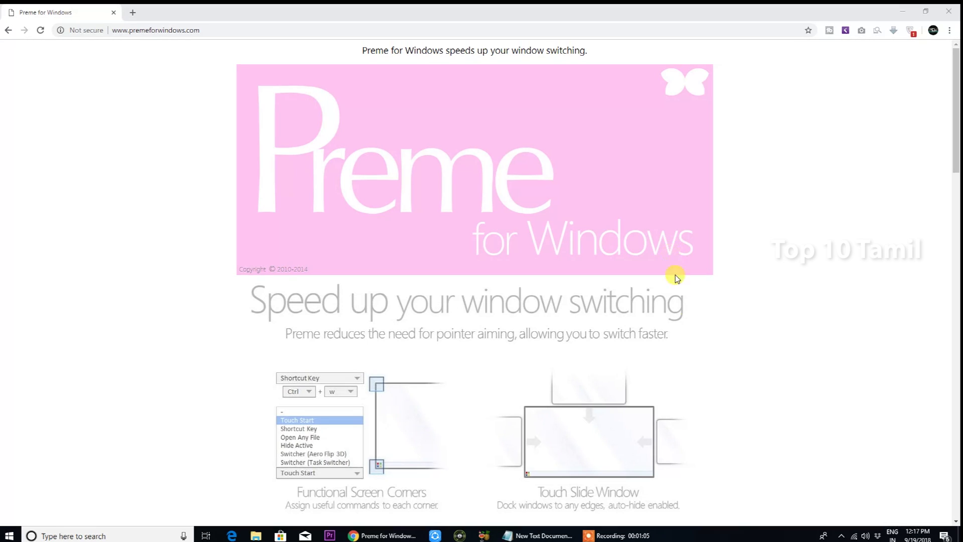
# Scroll down the Preme for Windows homepage and follow its Download link to the OneDrive files
pyautogui.scroll(-3, 699, 359)
pyautogui.scroll(-3, 701, 358)
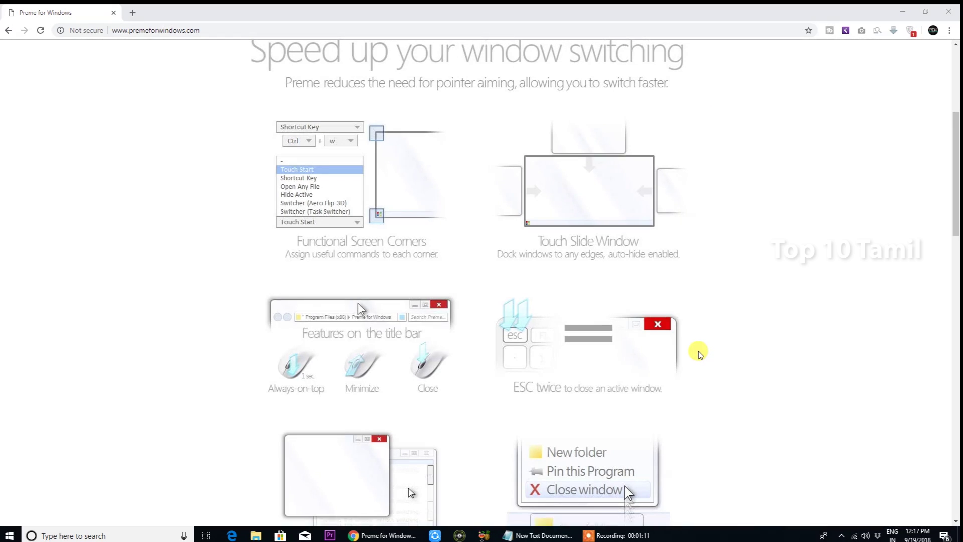
pyautogui.scroll(-2, 697, 351)
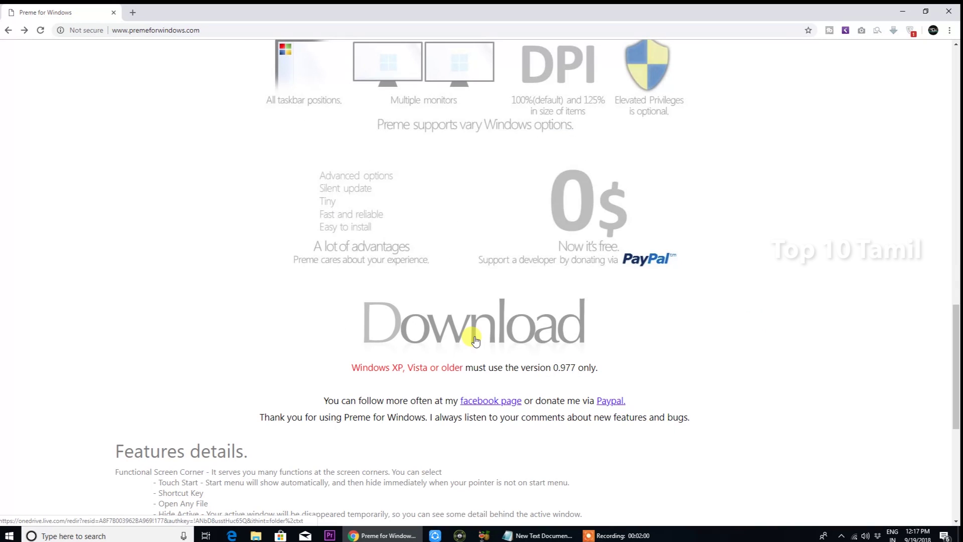
pyautogui.click(475, 341)
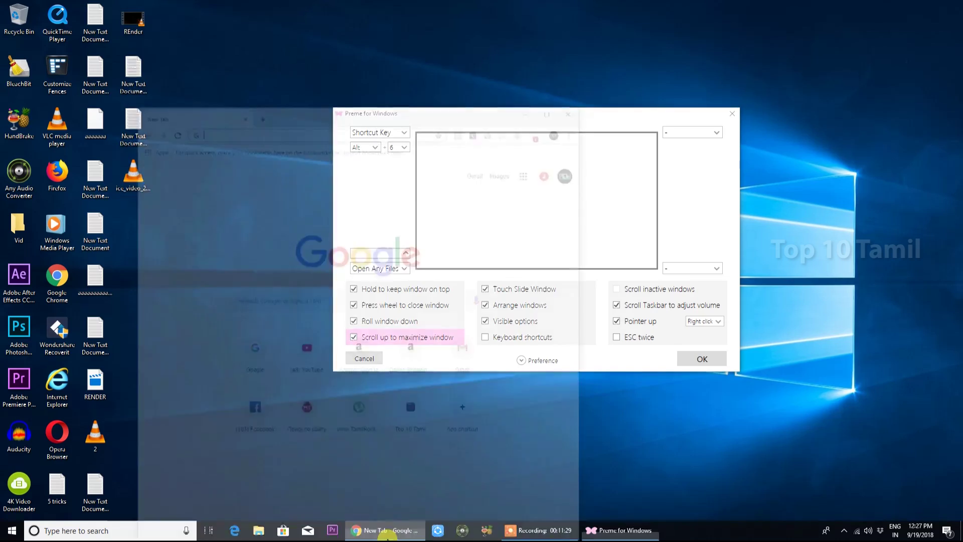
# Bring Chrome to the front, maximize it, and scroll down the page
pyautogui.click(366, 81)
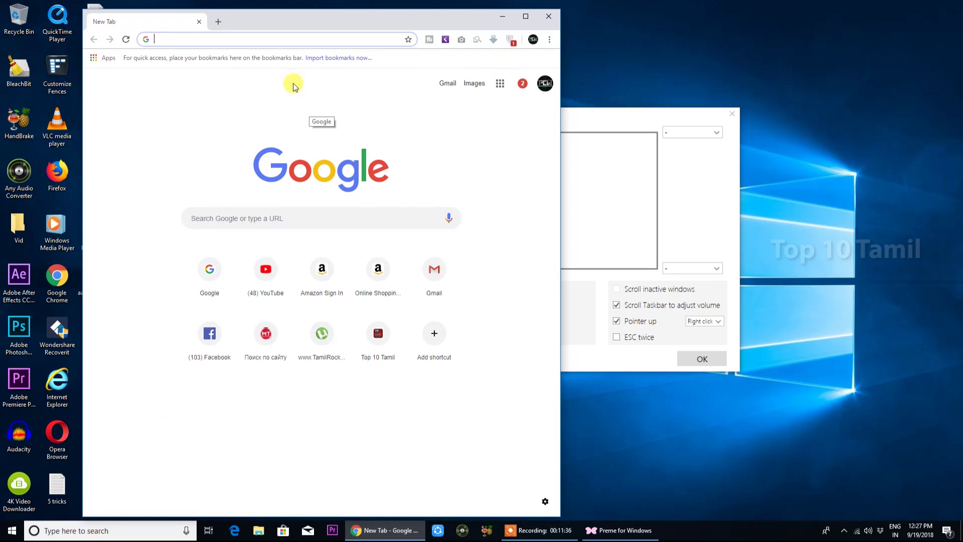
pyautogui.doubleClick(293, 29)
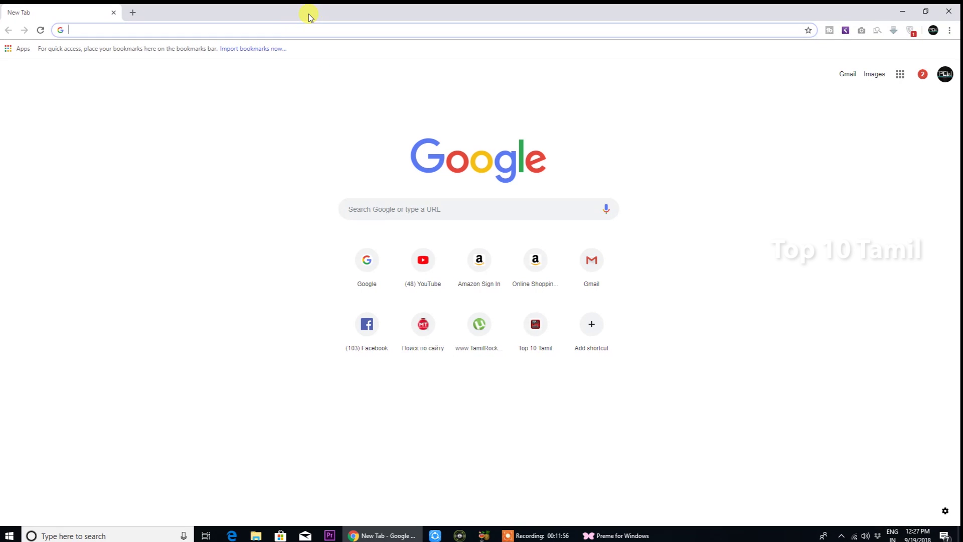
pyautogui.scroll(-1, 308, 16)
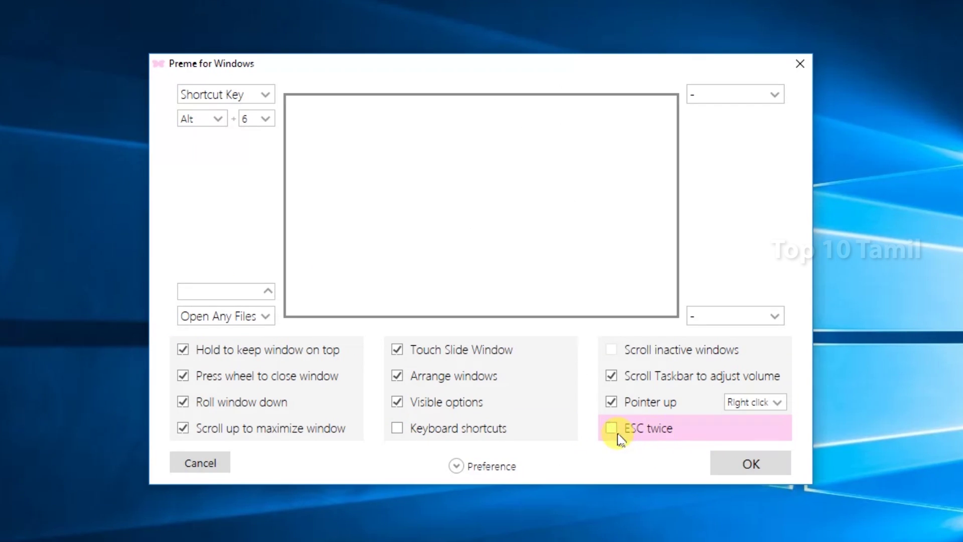
# Turn on ESC twice and Keyboard shortcuts, then go to the Keyboard shortcuts setting
pyautogui.click(611, 428)
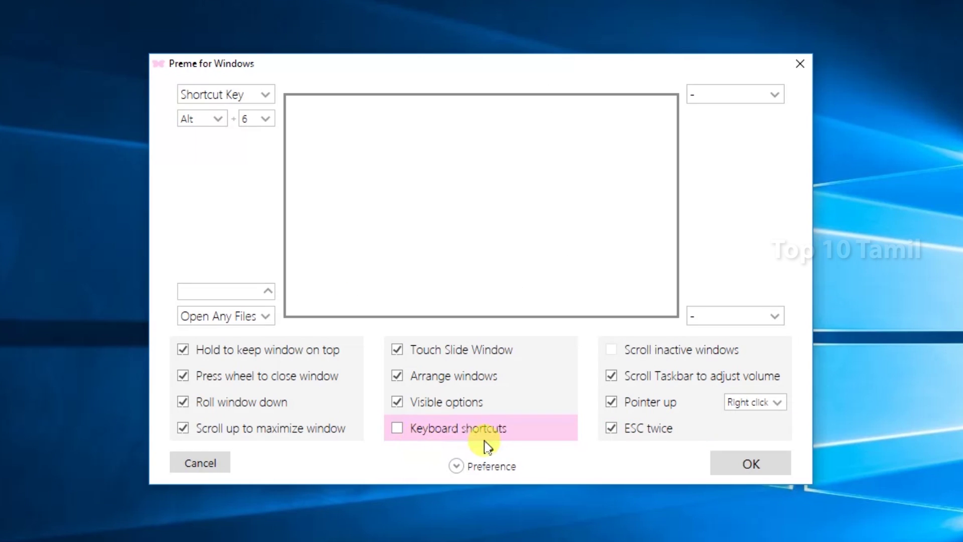
pyautogui.click(396, 429)
pyautogui.click(553, 429)
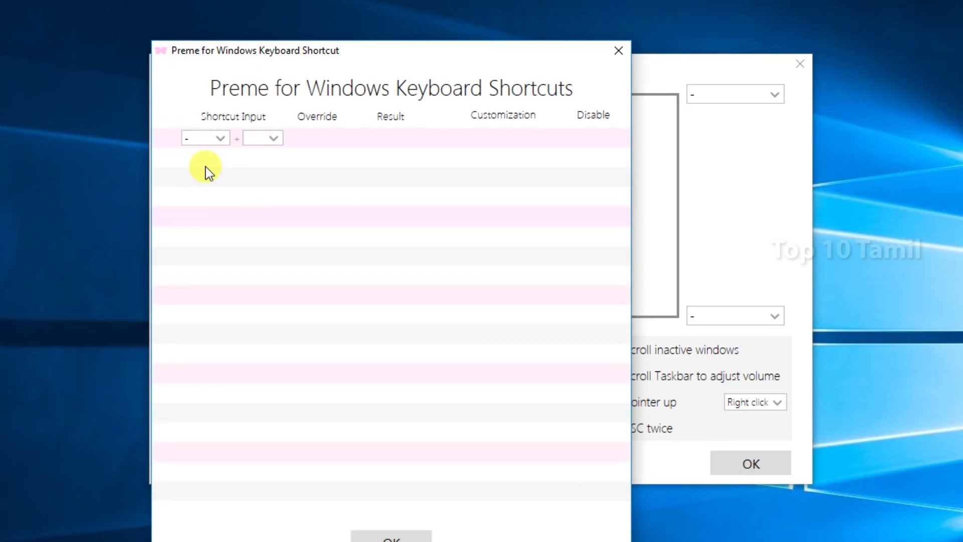
# Define a new shortcut with Alt + 6 as input and Open Any Files as its result
pyautogui.click(216, 139)
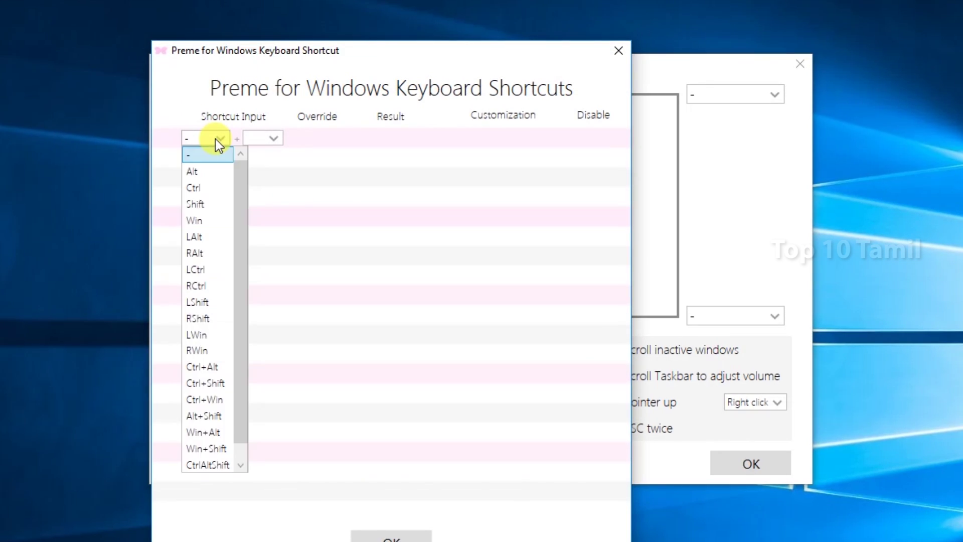
pyautogui.click(207, 172)
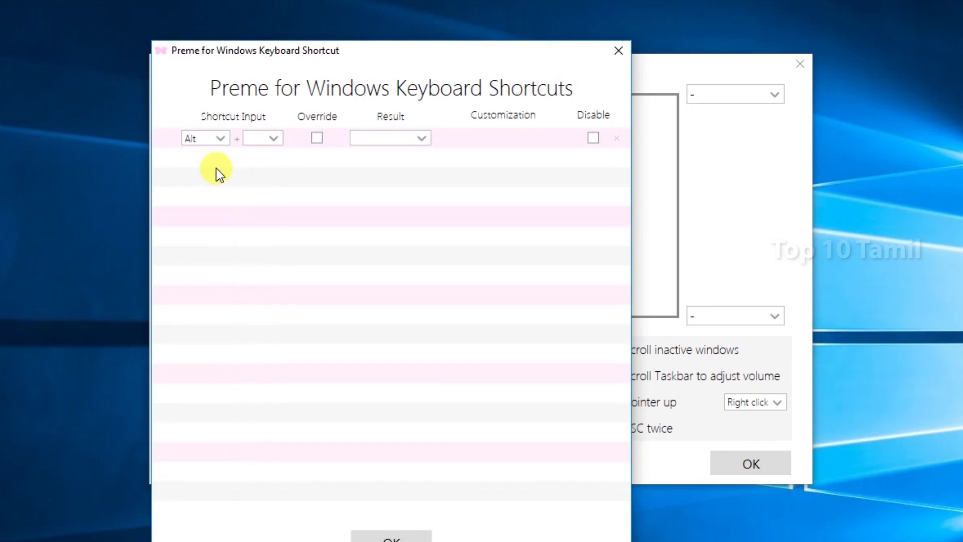
pyautogui.click(269, 137)
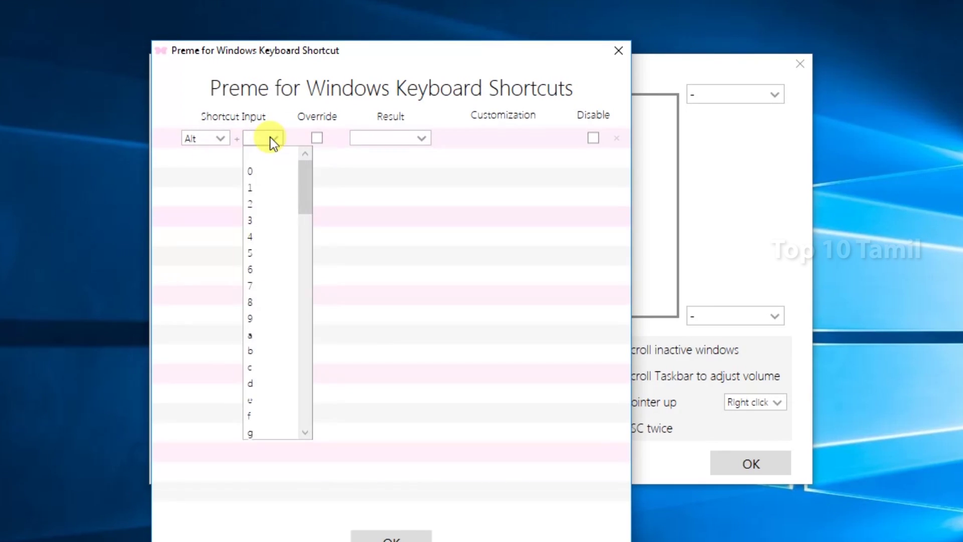
pyautogui.click(253, 270)
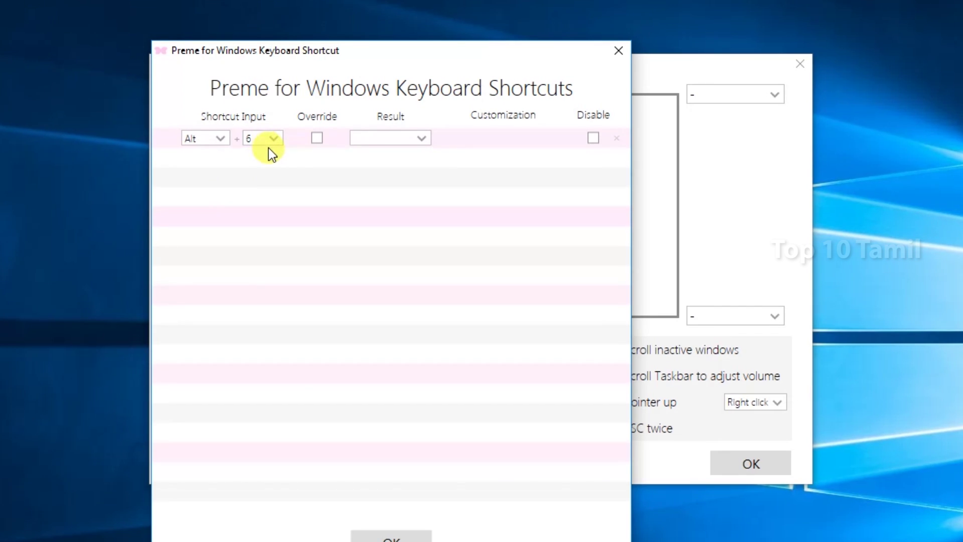
pyautogui.click(396, 137)
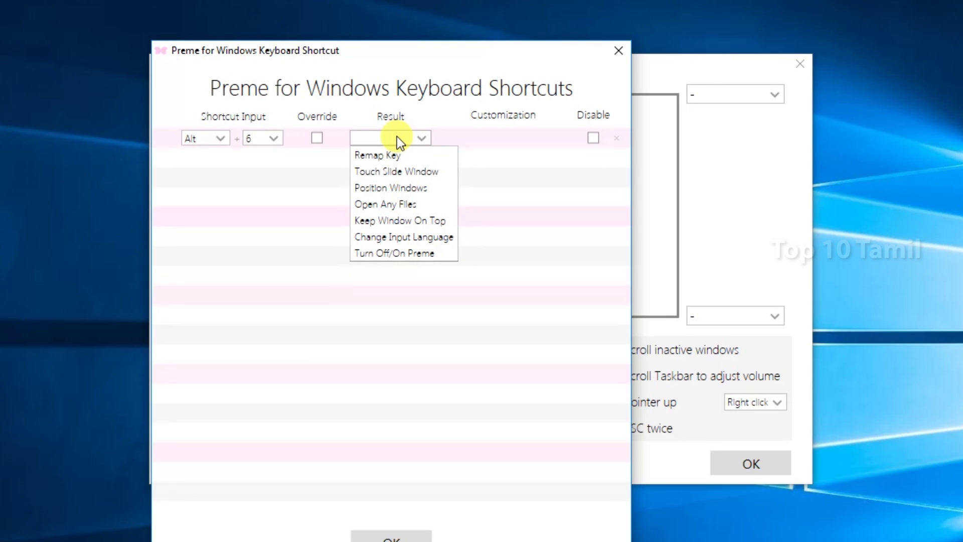
pyautogui.click(411, 205)
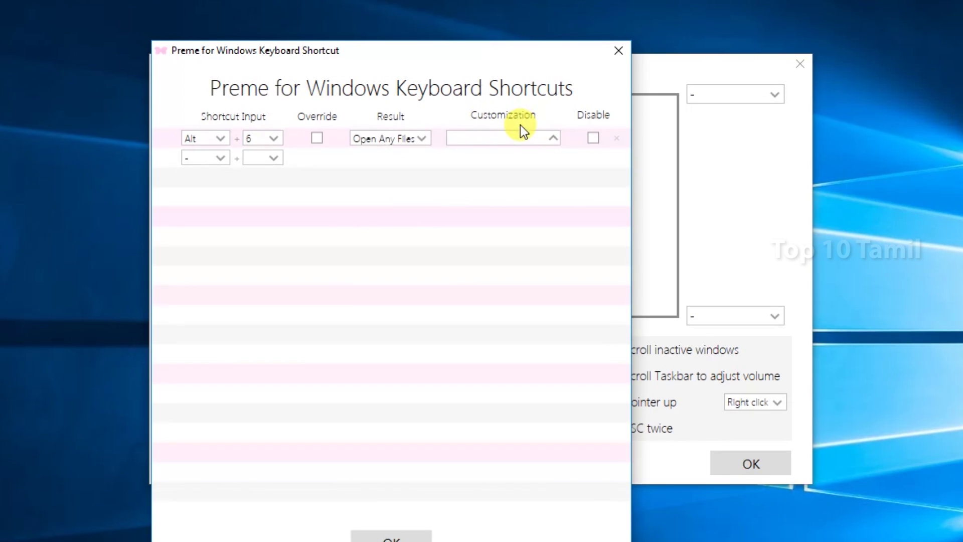
# Pick VLC media player as the file Alt + 6 opens and save the shortcut settings
pyautogui.click(552, 140)
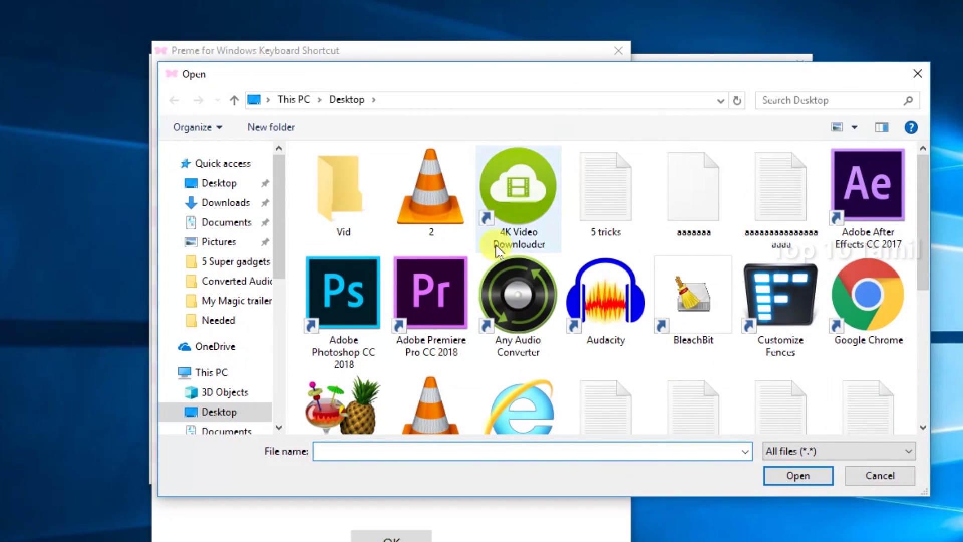
pyautogui.scroll(-1, 411, 376)
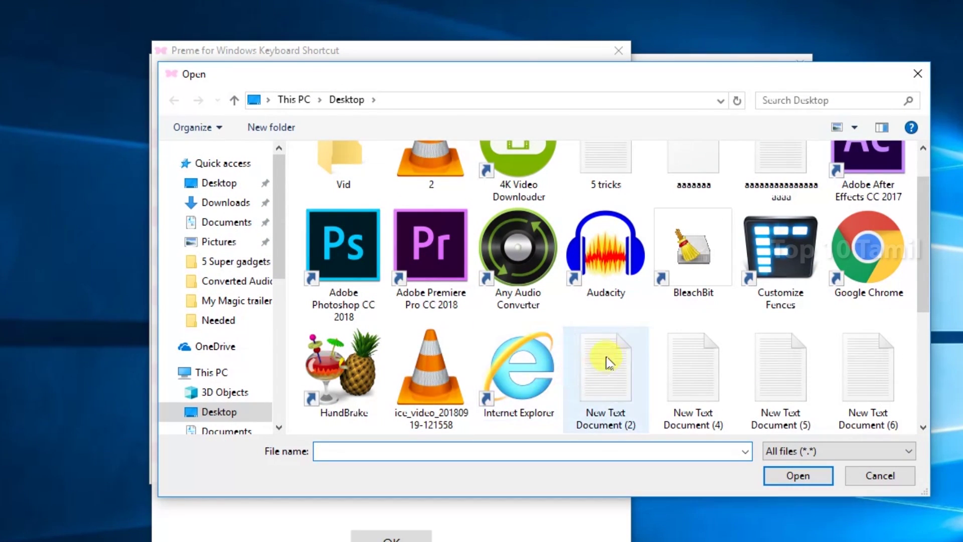
pyautogui.scroll(-3, 609, 361)
pyautogui.click(441, 399)
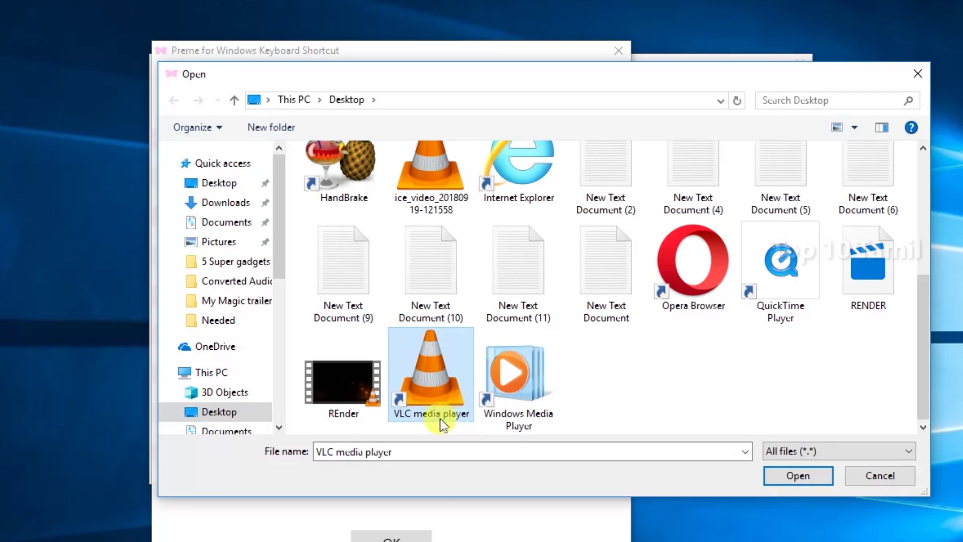
pyautogui.click(776, 472)
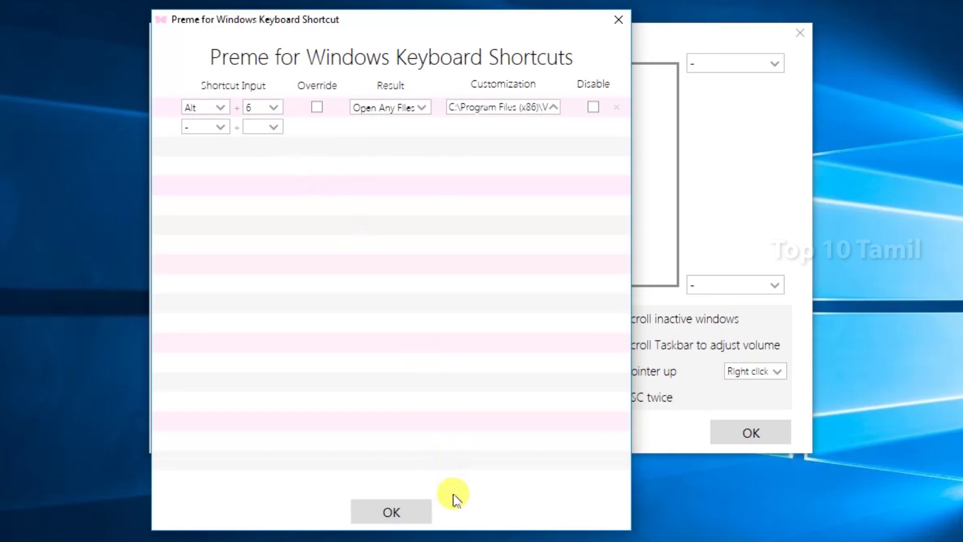
pyautogui.click(391, 512)
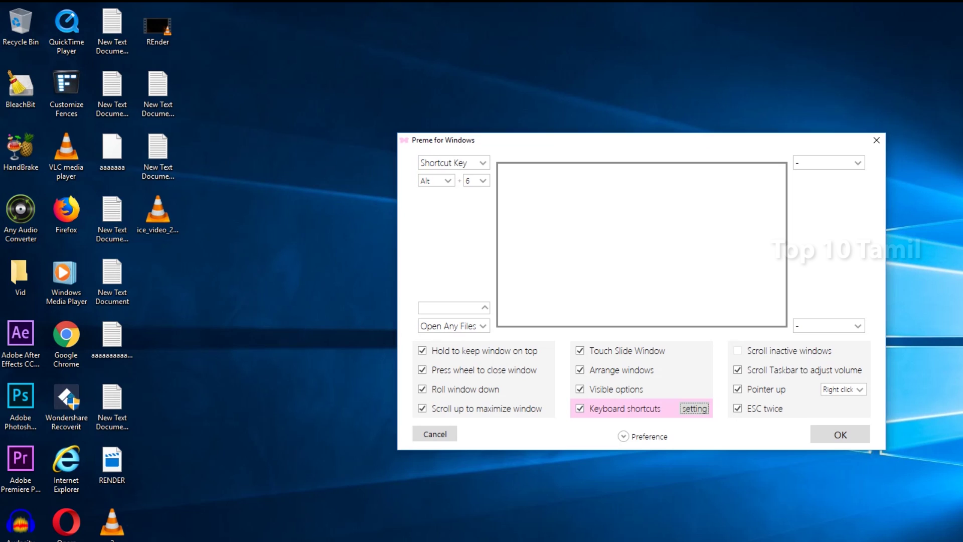
# Test Alt+6 to launch VLC, close the shortcuts list, and scroll through the Preme site
pyautogui.hotkey('alt', '6')
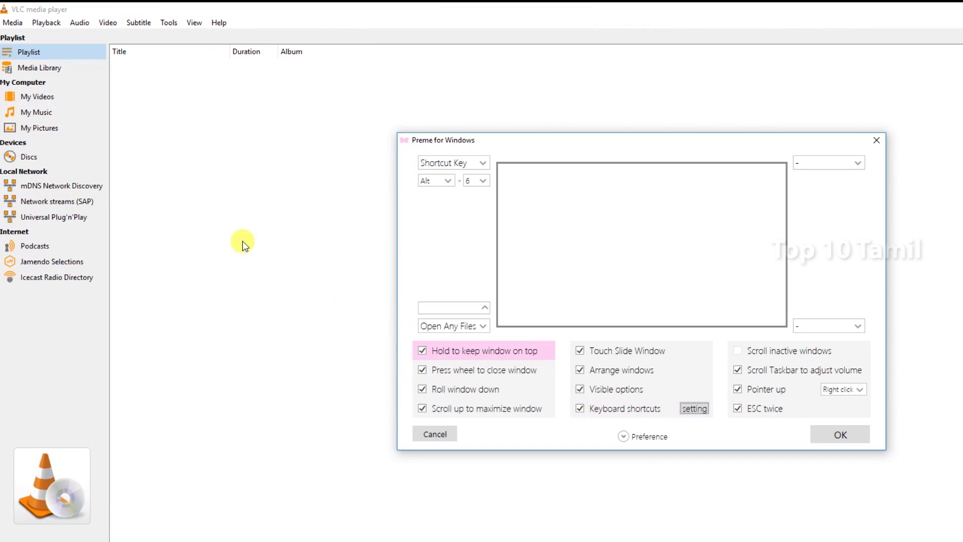
pyautogui.press('Escape')
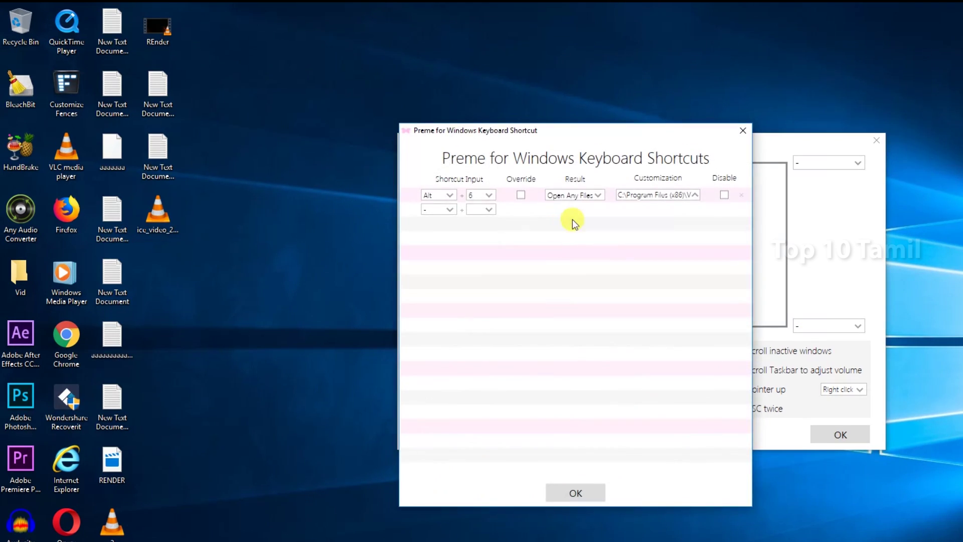
pyautogui.click(742, 131)
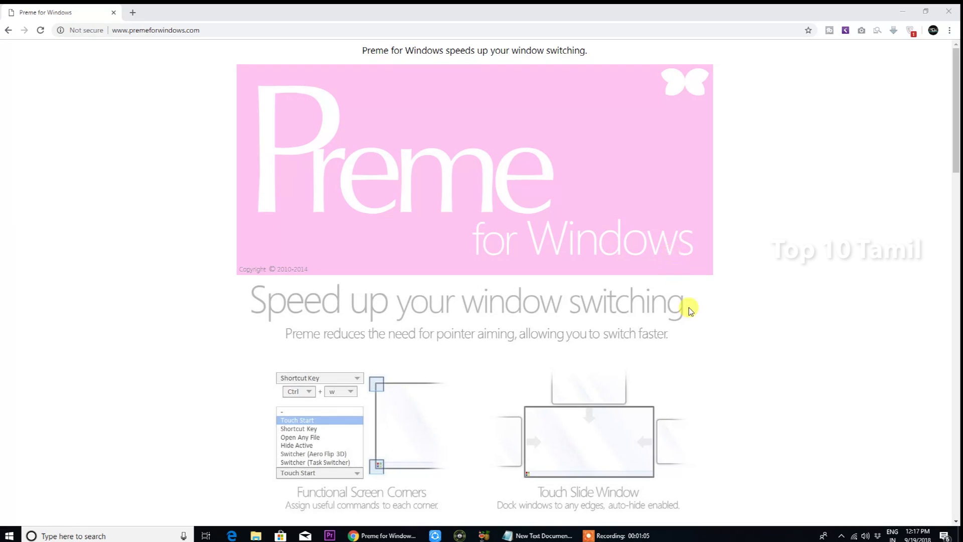
pyautogui.scroll(-4, 688, 304)
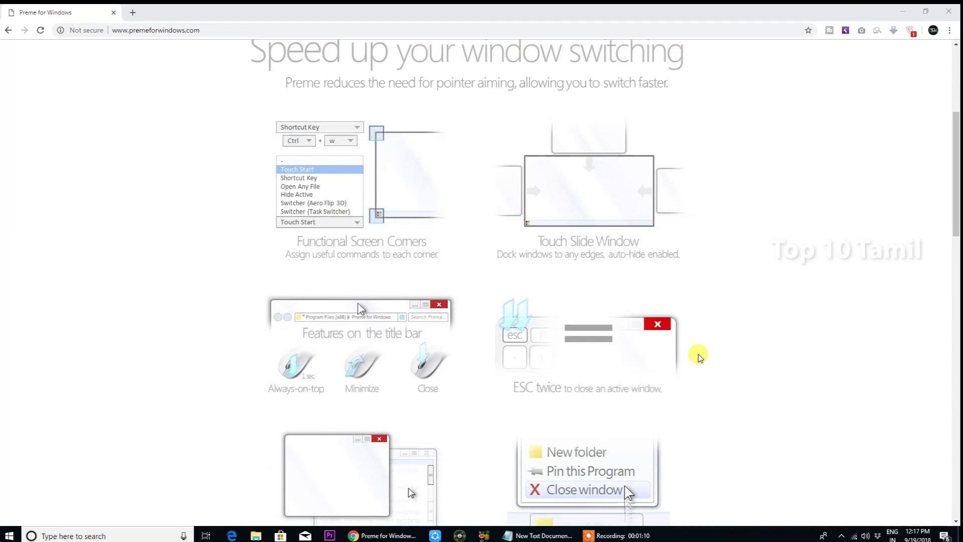
pyautogui.scroll(-2, 696, 352)
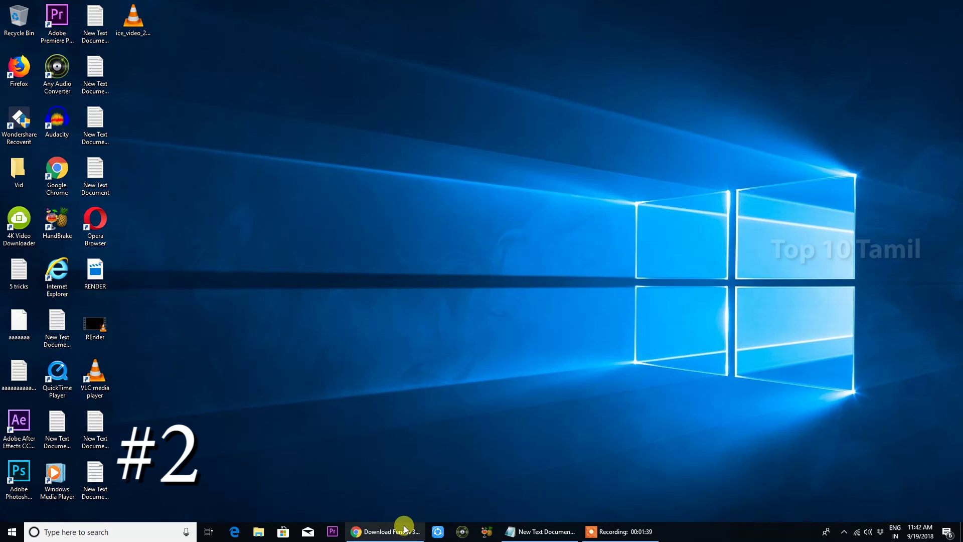
# Restore the Fences download page from the taskbar and drag the editing apps into the Editing fence
pyautogui.click(404, 531)
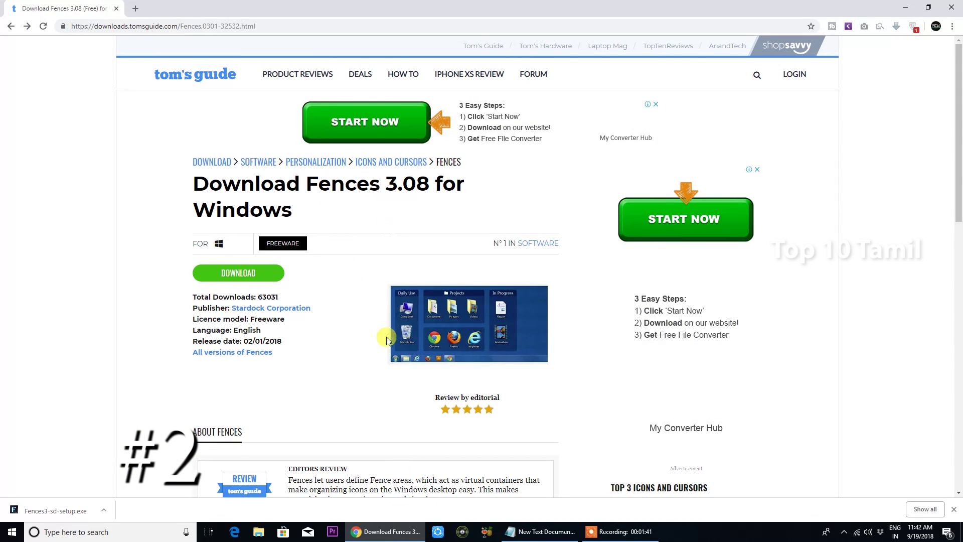
pyautogui.click(389, 535)
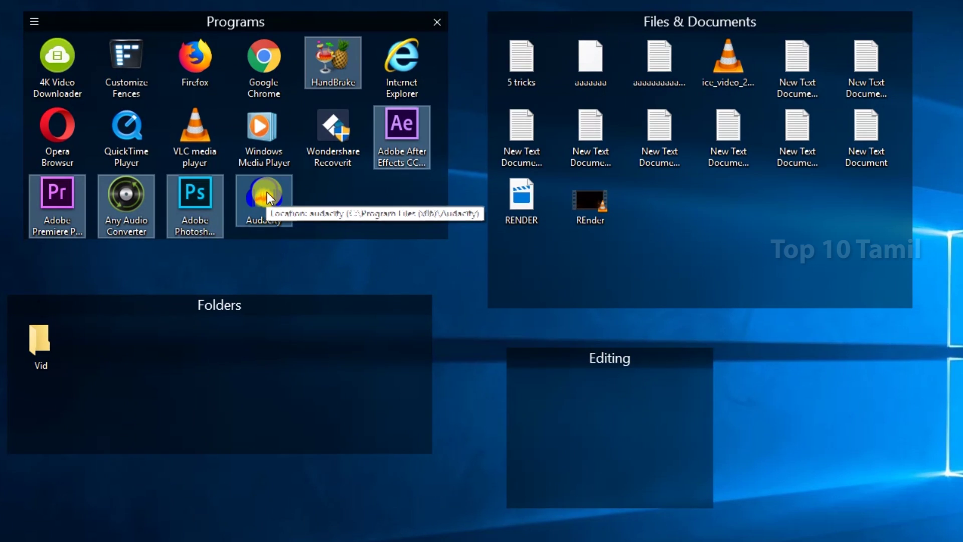
pyautogui.moveTo(264, 198); pyautogui.dragTo(633, 427)
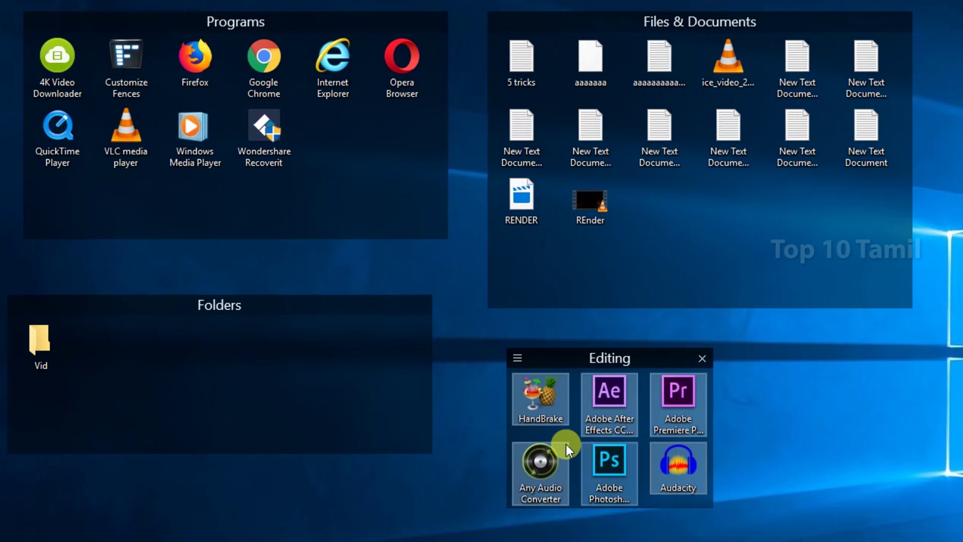
# Clear the icon selection in the Editing fence
pyautogui.click(823, 519)
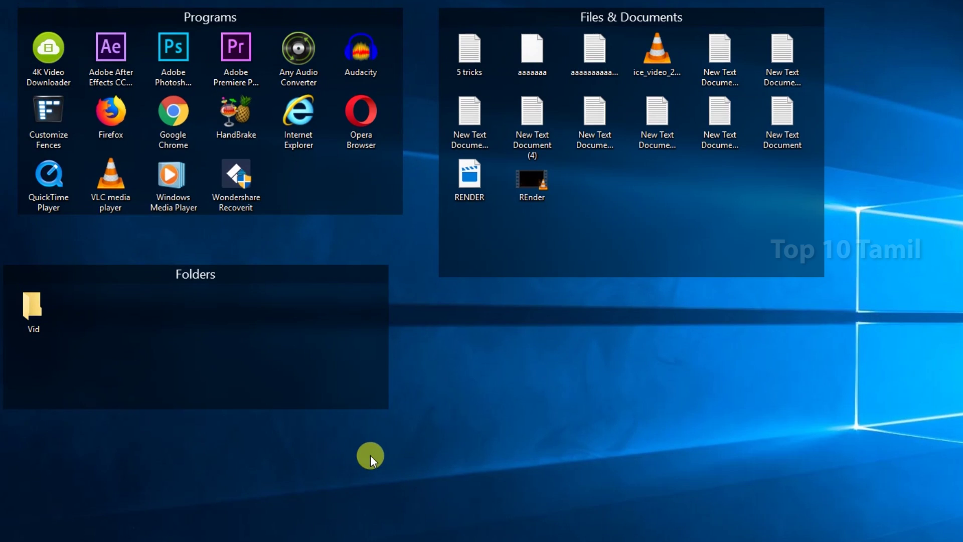
pyautogui.doubleClick(504, 358)
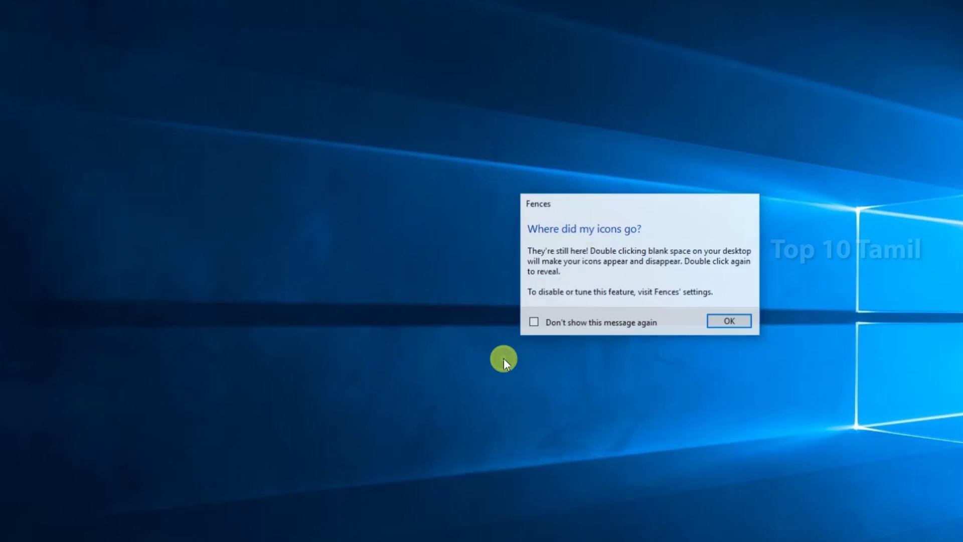
pyautogui.click(728, 318)
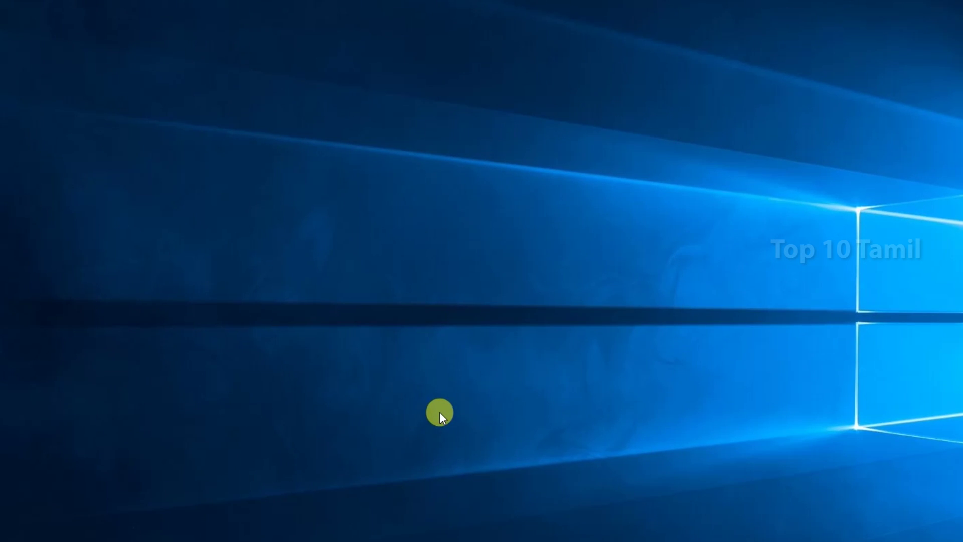
pyautogui.doubleClick(455, 339)
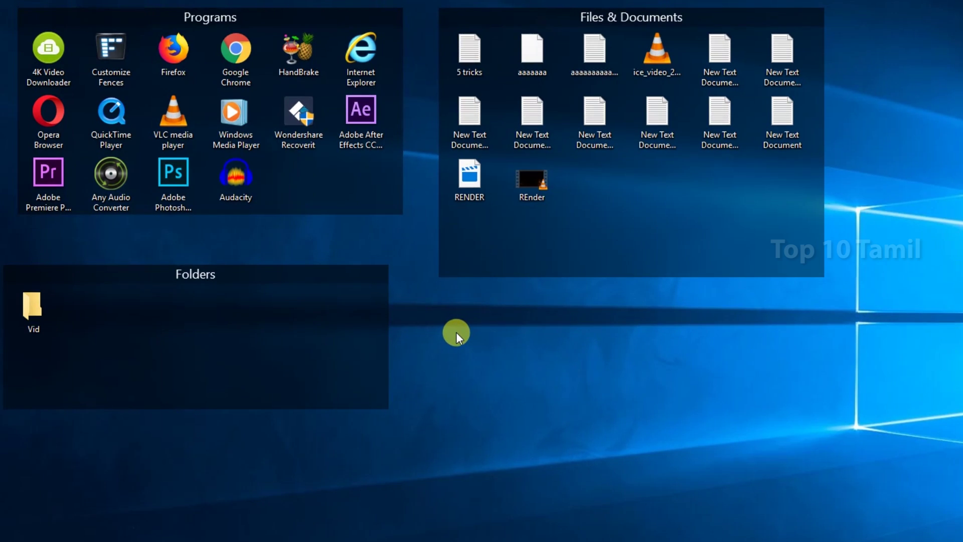
# Outline an empty area below Files & Documents and create a new fence there
pyautogui.moveTo(456, 332); pyautogui.dragTo(657, 473)
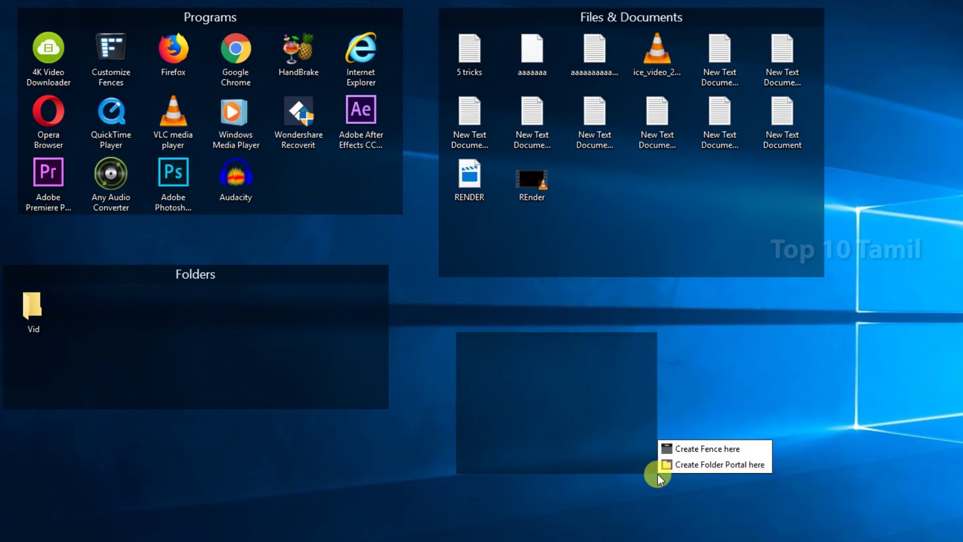
pyautogui.click(719, 447)
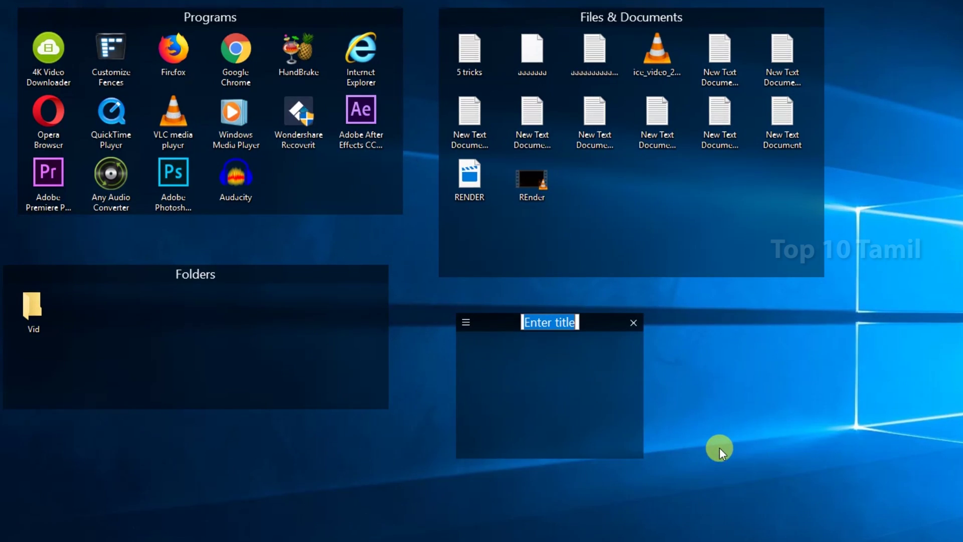